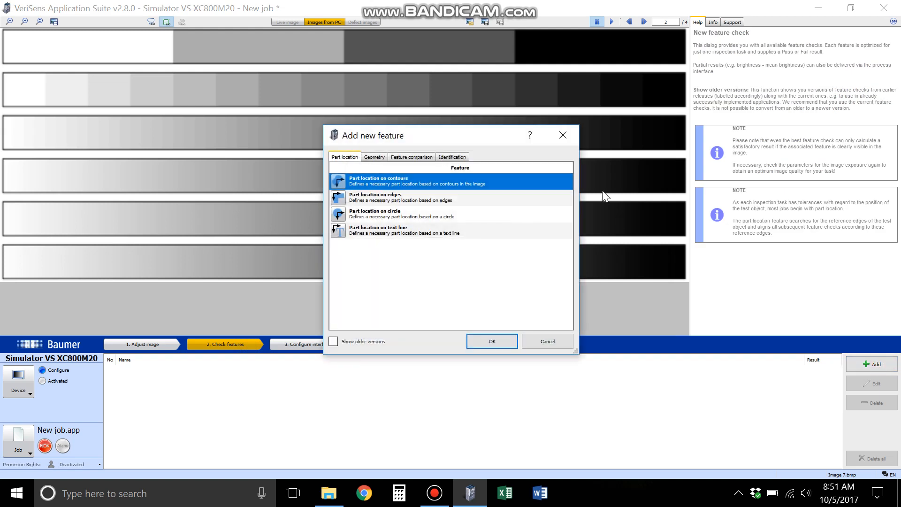
Add a Count edges feature check with a horizontal search arrow from the white field to the dark grey field of the top bar
left_click(383, 159)
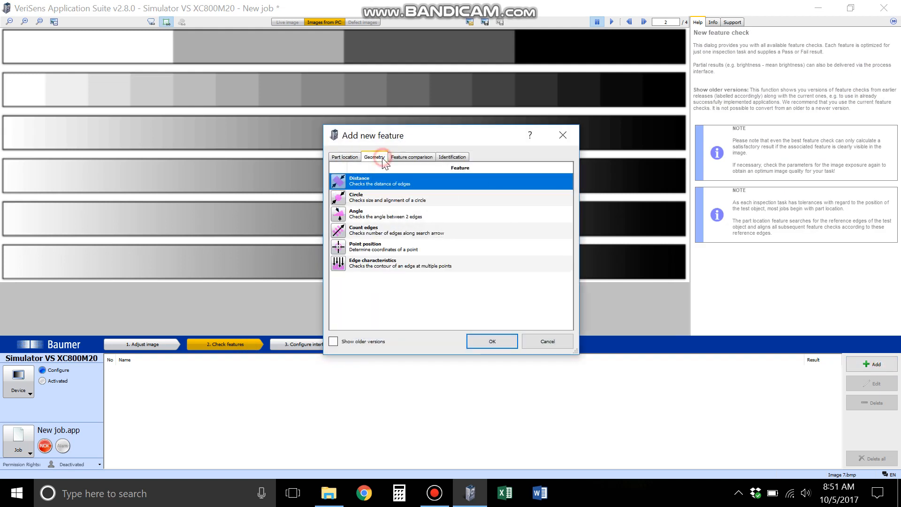
double_click(358, 231)
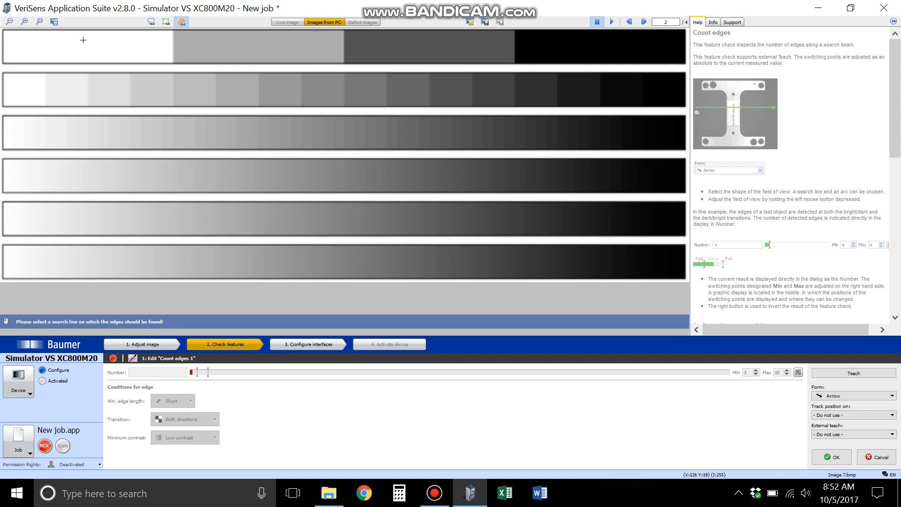
left_click_drag(83, 40, 383, 40)
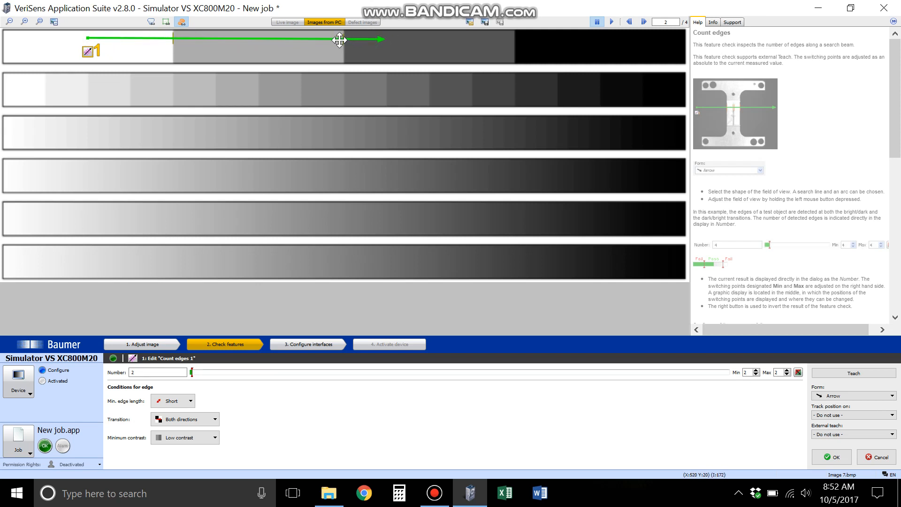
left_click_drag(342, 38, 356, 44)
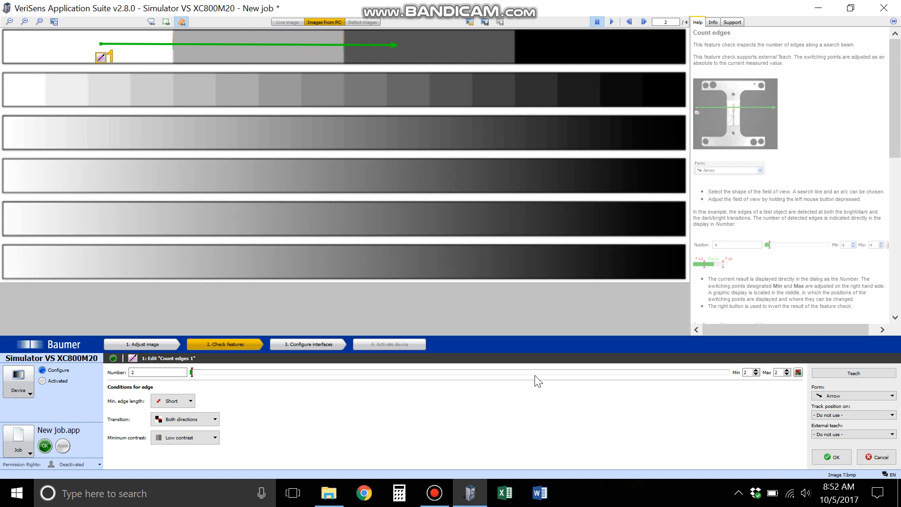
Show the detected contours in the image and raise the edge detection sensitivity value to 45 %, then 94 %
left_click(155, 346)
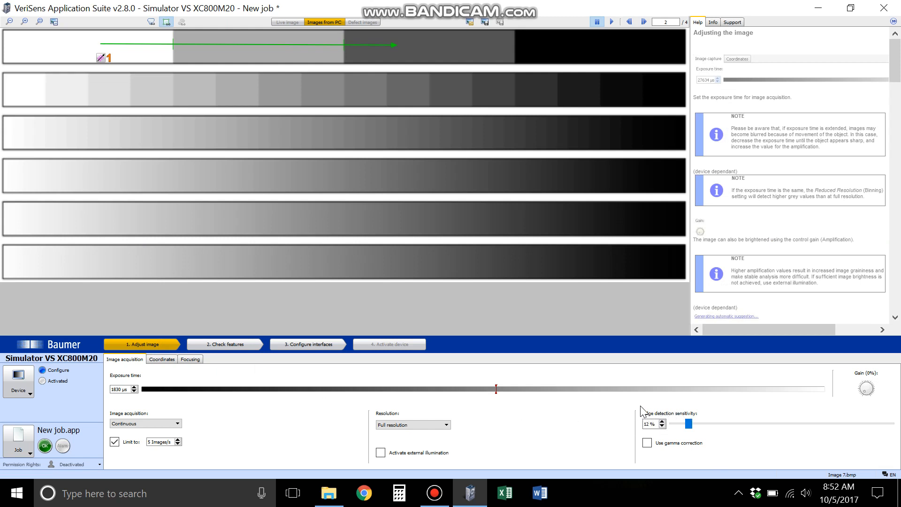
left_click(155, 24)
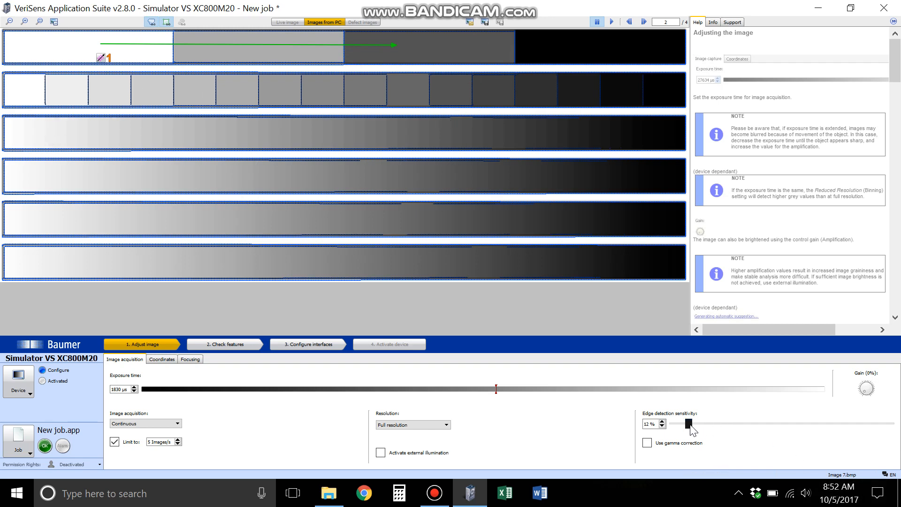
left_click_drag(690, 427, 768, 427)
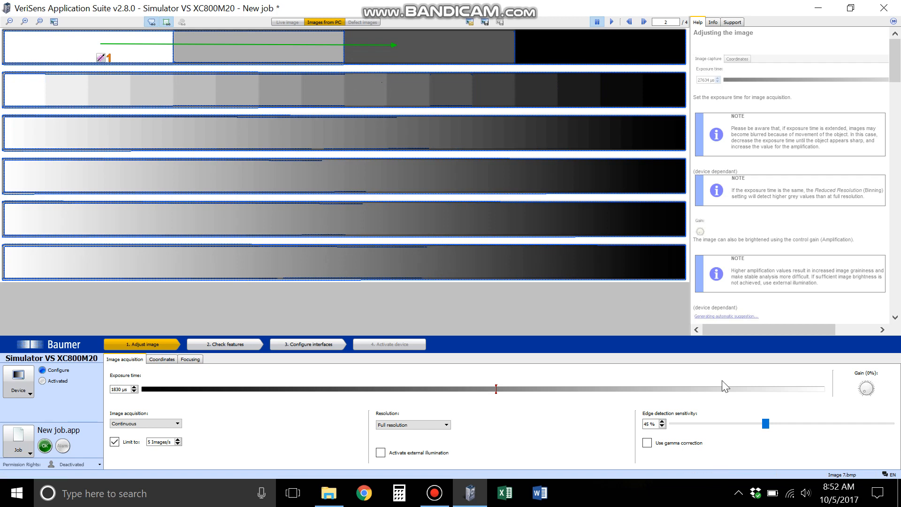
left_click_drag(765, 424, 878, 423)
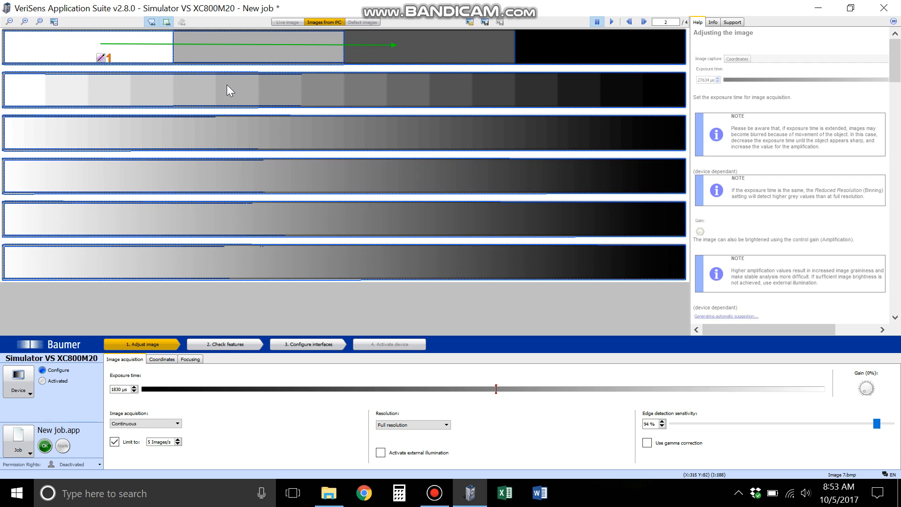
Edit the Count edges 1 check and move its search arrow down onto the second greyscale bar
left_click(229, 336)
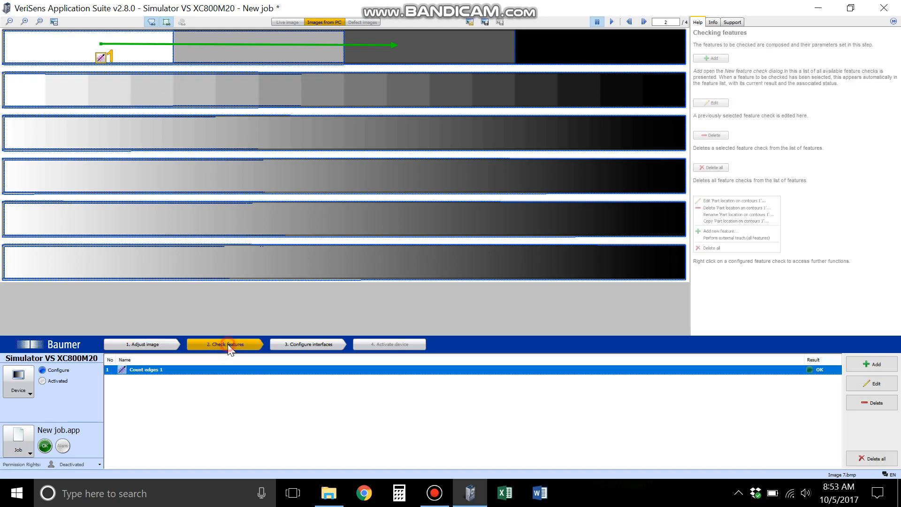
double_click(216, 368)
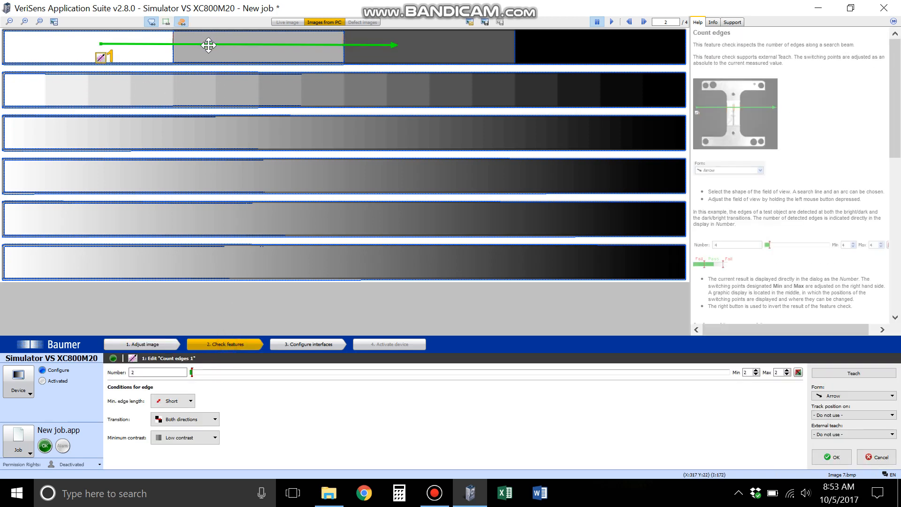
left_click_drag(207, 44, 205, 91)
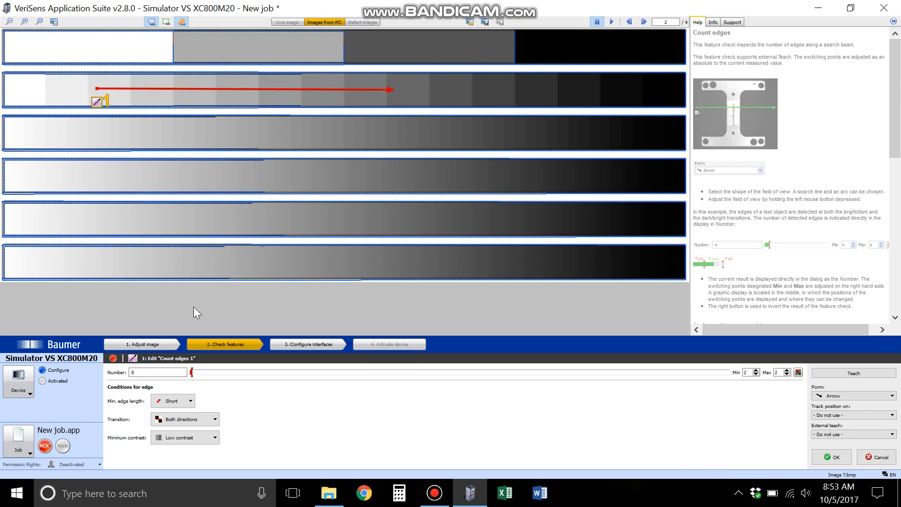
Lower the edge detection sensitivity value in stages to 14 %, 9 % and finally 5 %
left_click(155, 348)
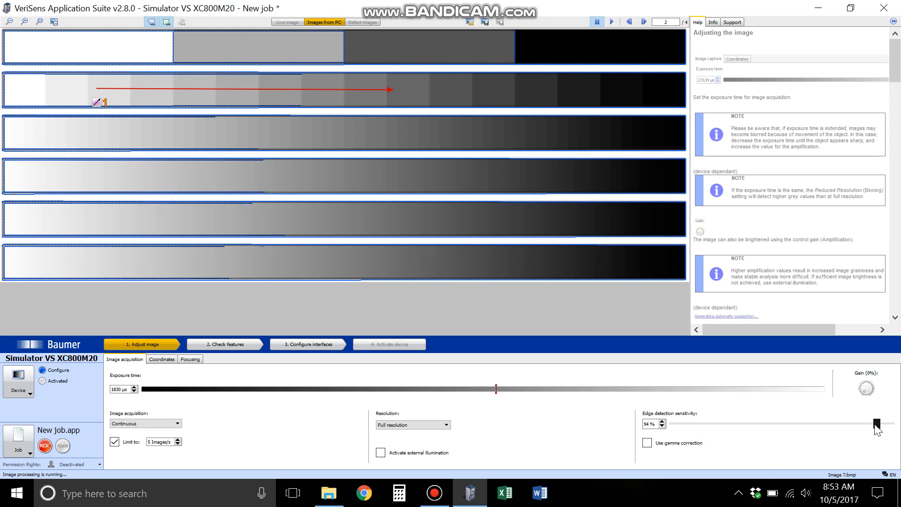
left_click_drag(876, 424, 692, 432)
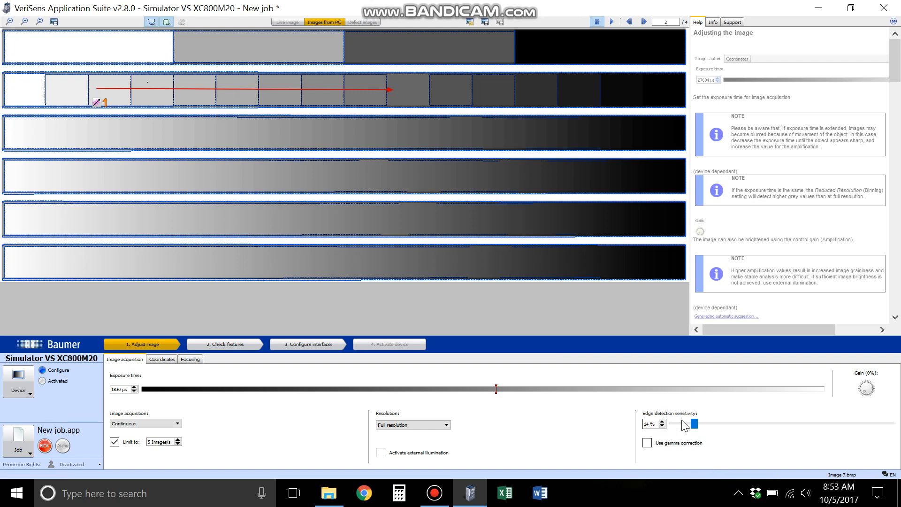
mouse_move(691, 423)
left_mouse_down()
mouse_move(662, 430)
mouse_move(683, 428)
left_mouse_up()
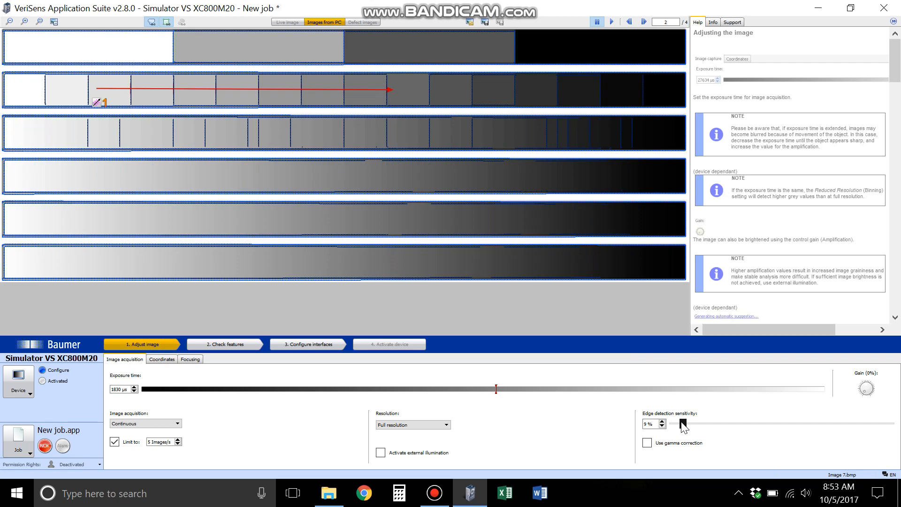
left_click_drag(683, 427, 673, 427)
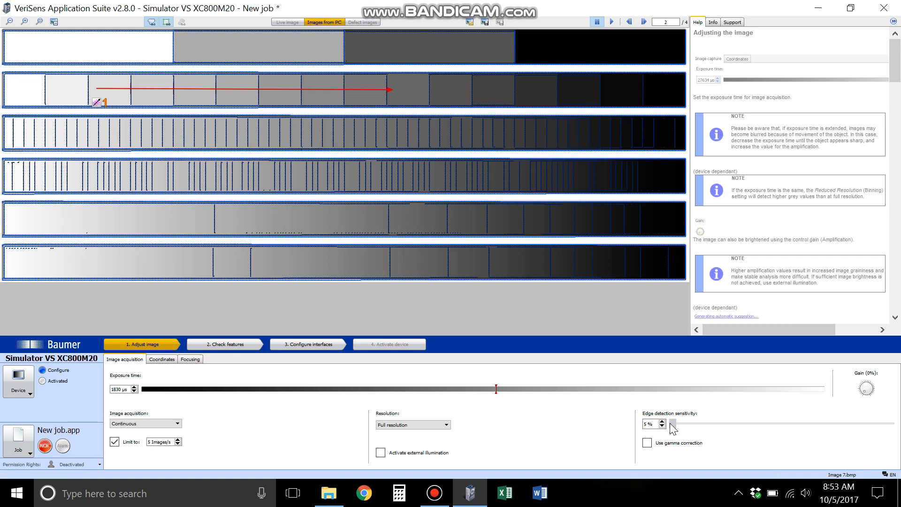
mouse_move(670, 422)
left_mouse_down()
mouse_move(682, 424)
mouse_move(672, 428)
left_mouse_up()
left_click(646, 422)
Teach the Count edges 1 check on the current image and widen its limits to a minimum of 3 and maximum of 13
left_click(233, 346)
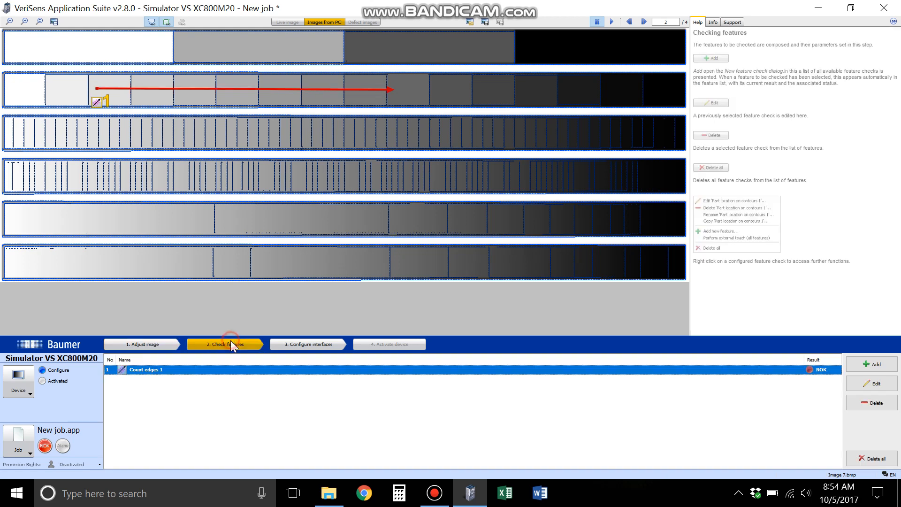
double_click(178, 371)
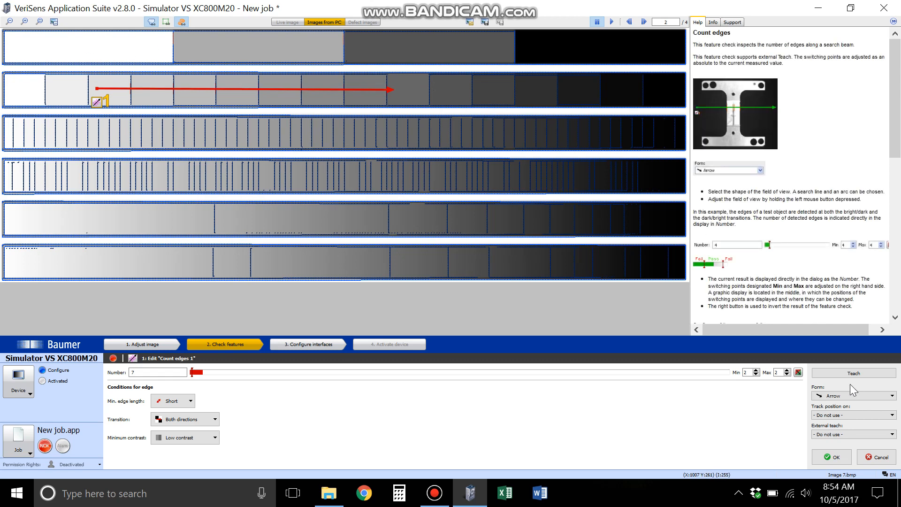
left_click(871, 372)
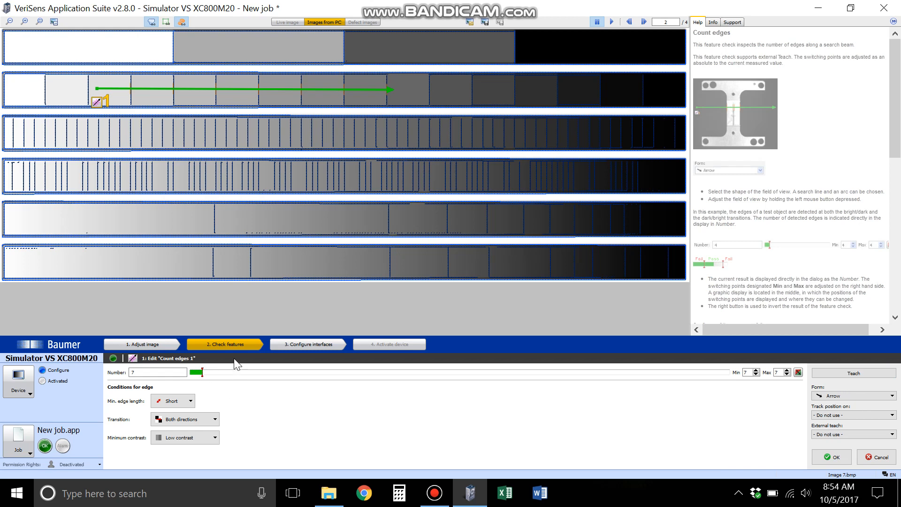
left_click_drag(202, 372, 214, 372)
left_click_drag(213, 372, 197, 372)
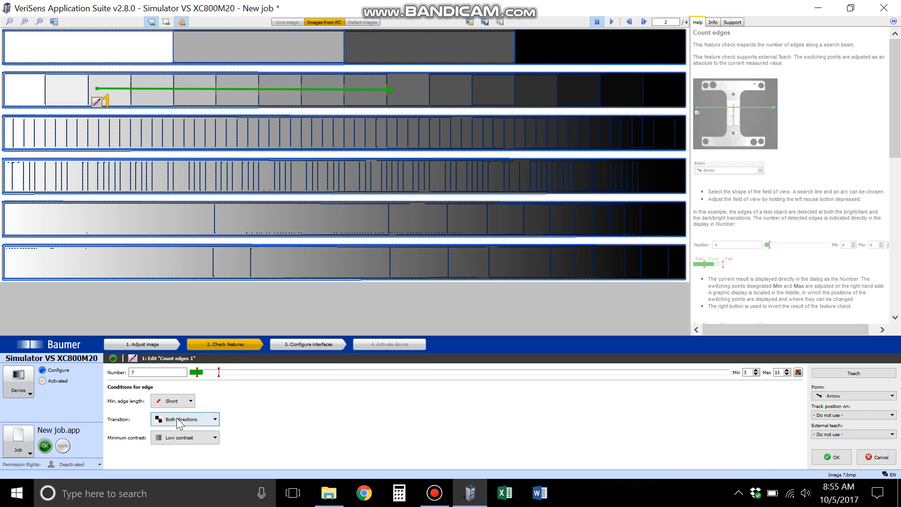
Set the minimum edge length to Normal and hide the detected contours around the search arrow
left_click(171, 402)
left_click(177, 419)
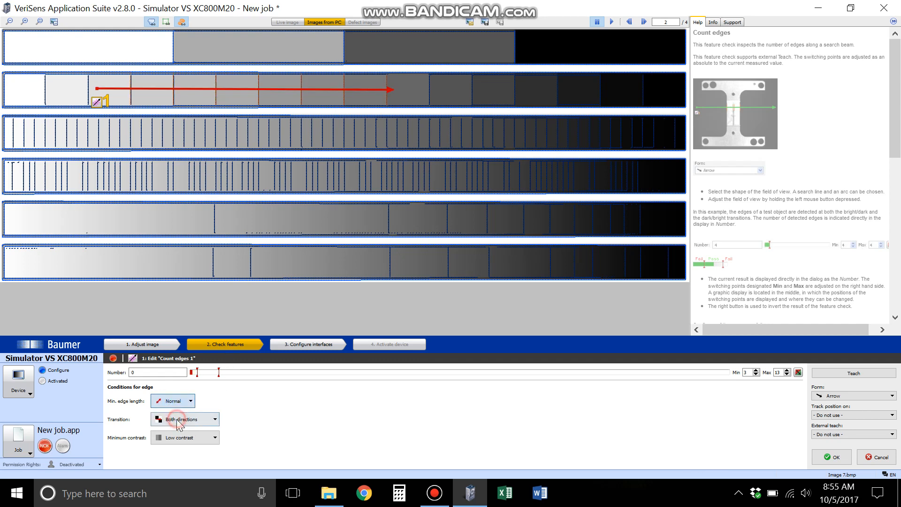
left_click(24, 24)
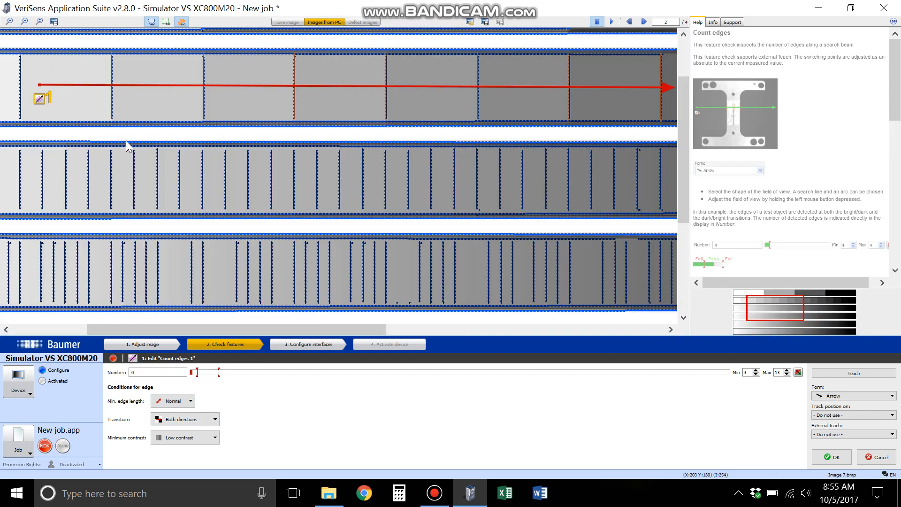
left_click(151, 22)
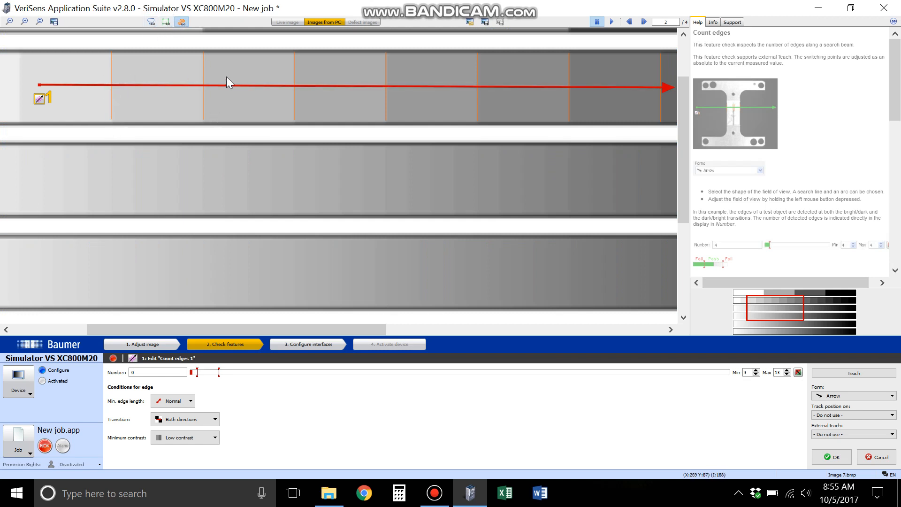
Compare the Short, Normal and Long minimum edge lengths on the search arrow, and finish with Short
left_click(173, 401)
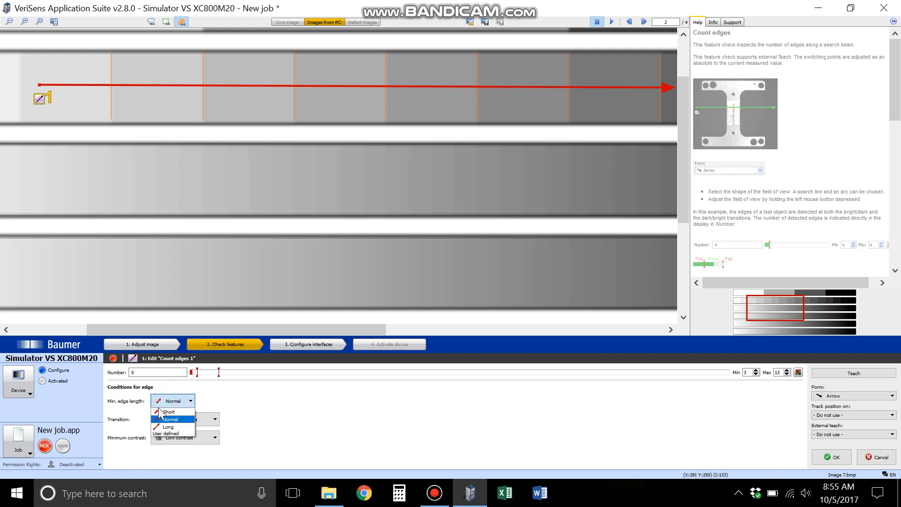
left_click(171, 411)
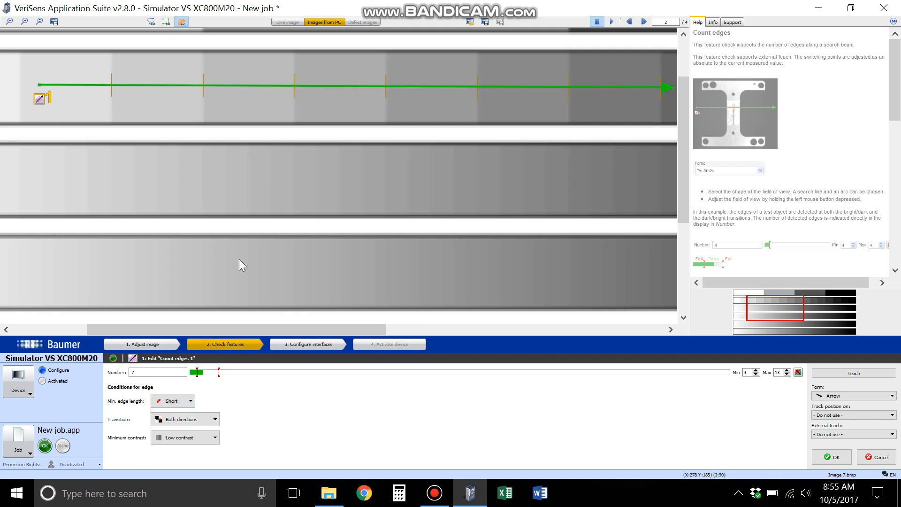
left_click(177, 396)
left_click(173, 407)
left_click(174, 405)
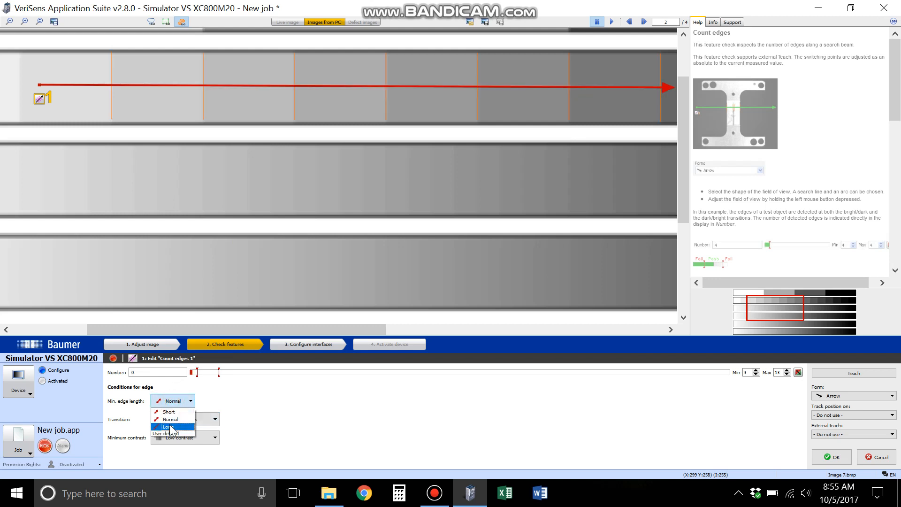
left_click(172, 425)
scroll(230, 176, "up", 2)
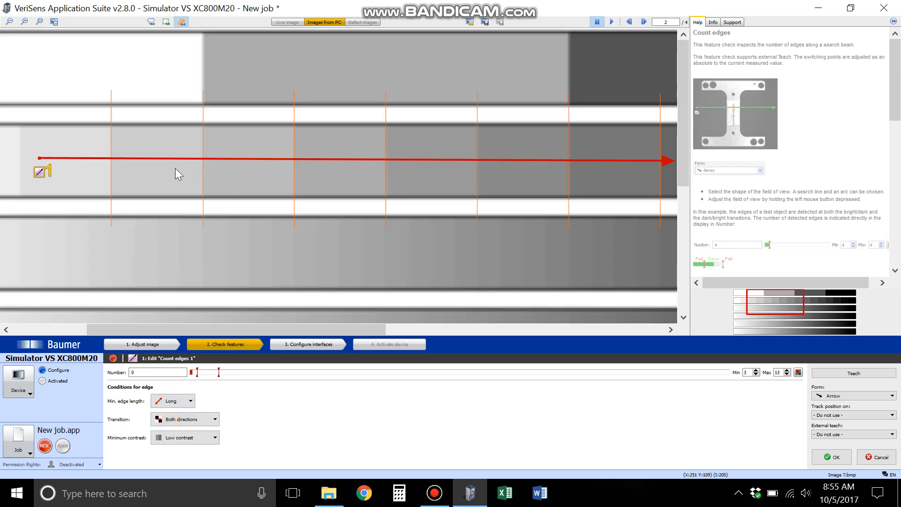
left_click(162, 401)
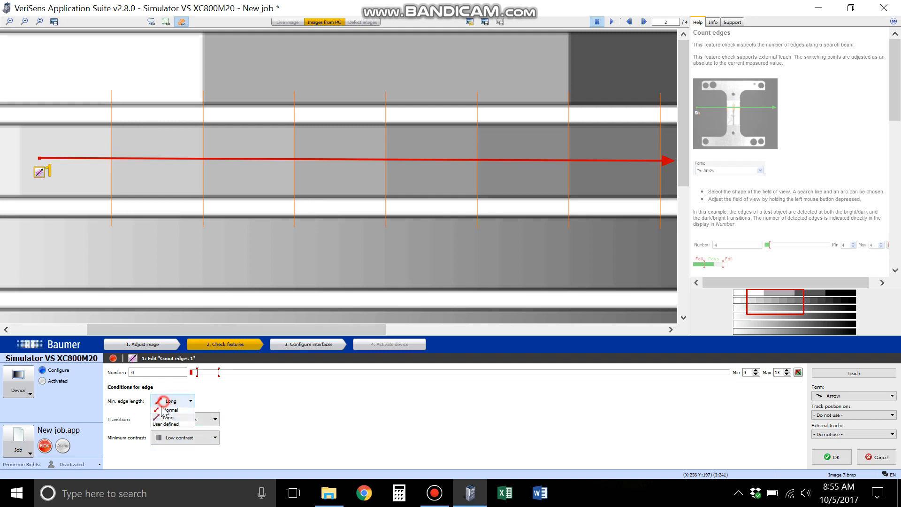
left_click(166, 402)
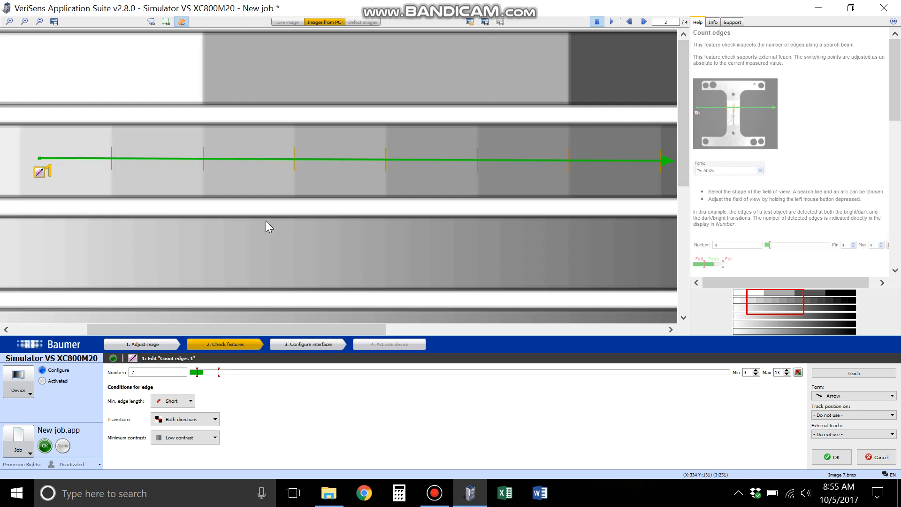
Try the Dark to bright and Bright to dark transitions, and return the setting to Both directions
left_click(199, 419)
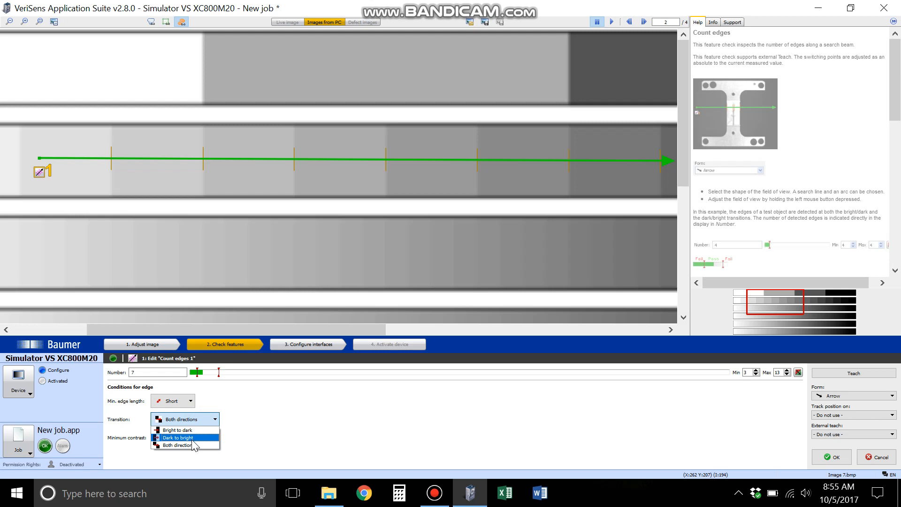
left_click(192, 438)
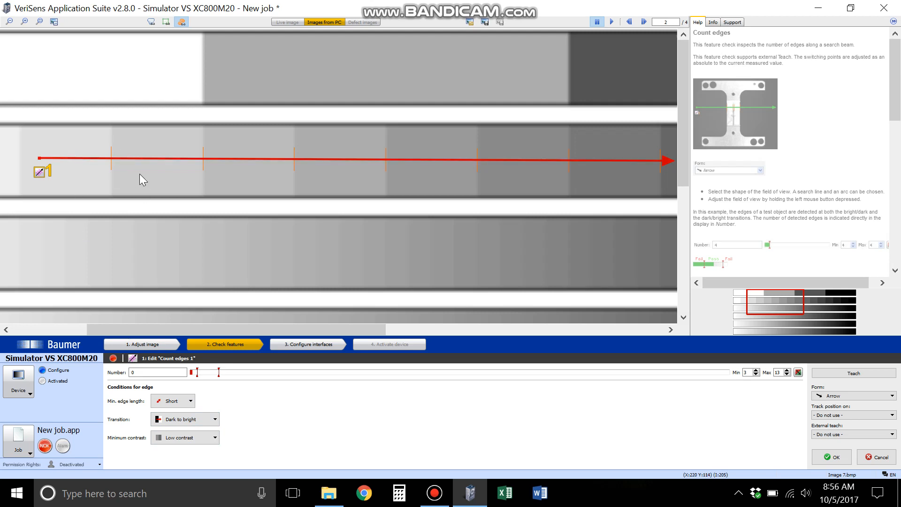
left_click(202, 418)
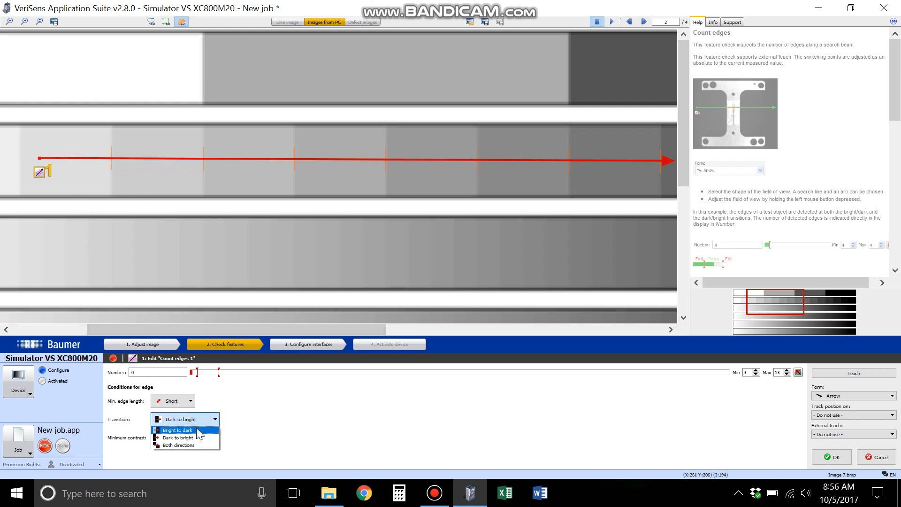
left_click(197, 430)
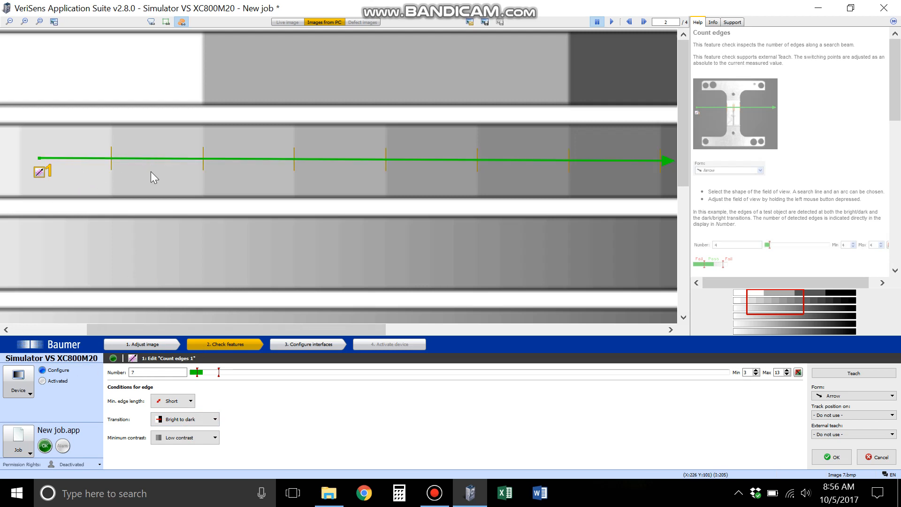
left_click(190, 417)
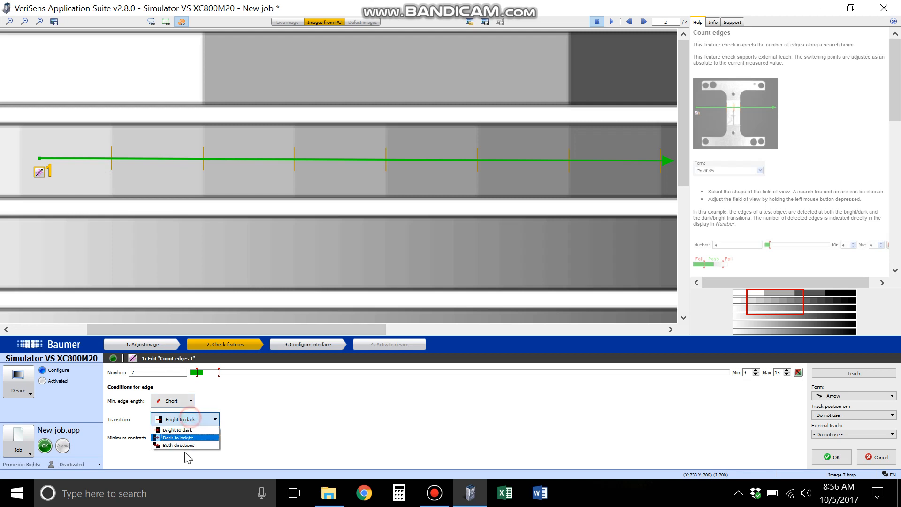
left_click(181, 445)
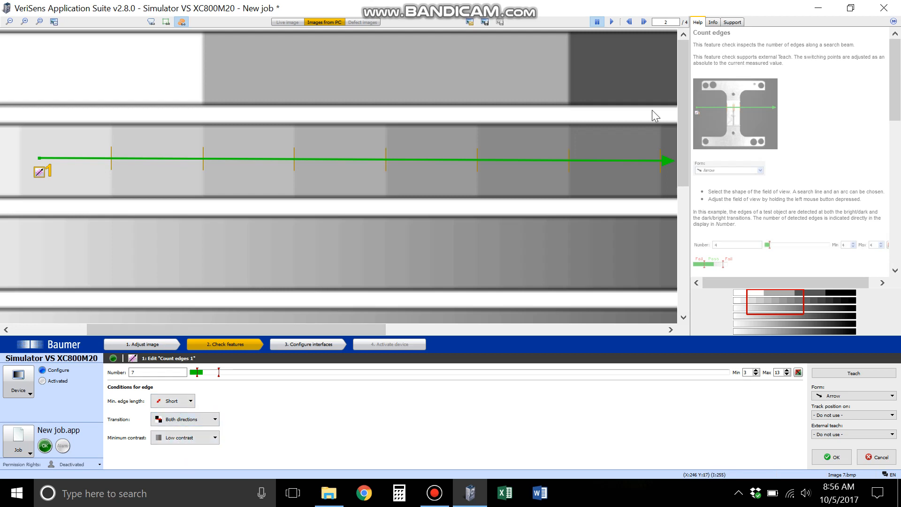
Reverse the search arrow so it runs from the darker fields to the lighter fields of the second greyscale strip
left_click_drag(668, 158, 85, 116)
left_click_drag(37, 158, 640, 169)
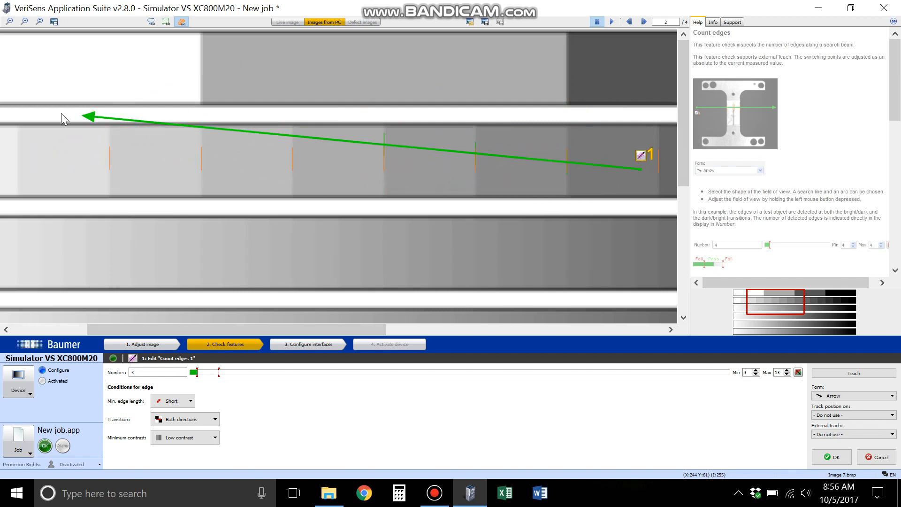
left_click_drag(86, 116, 69, 163)
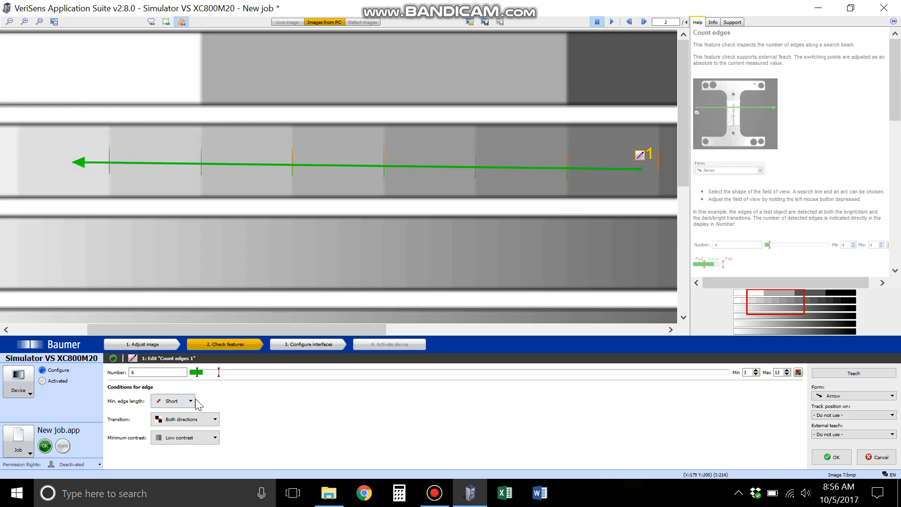
Set the transition to Dark to bright and extend the arrow's start past the next grey edge on the dark side
left_click(197, 419)
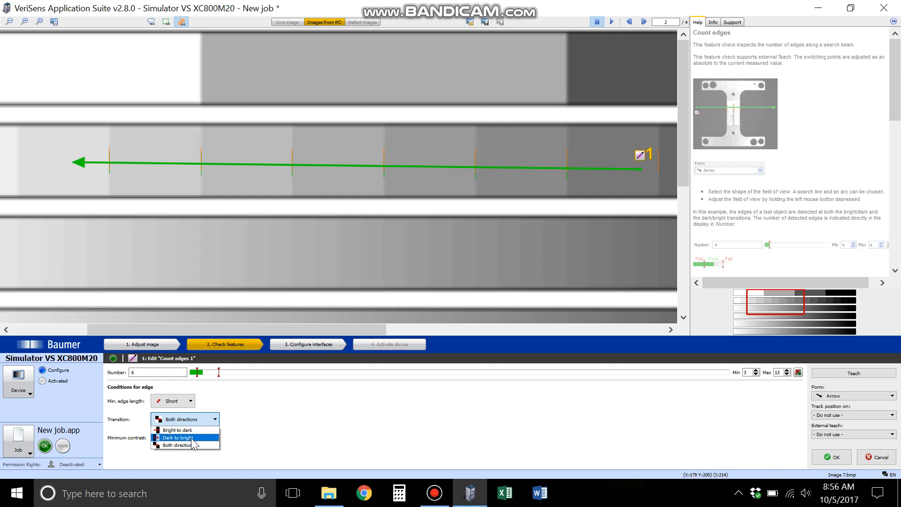
left_click(190, 437)
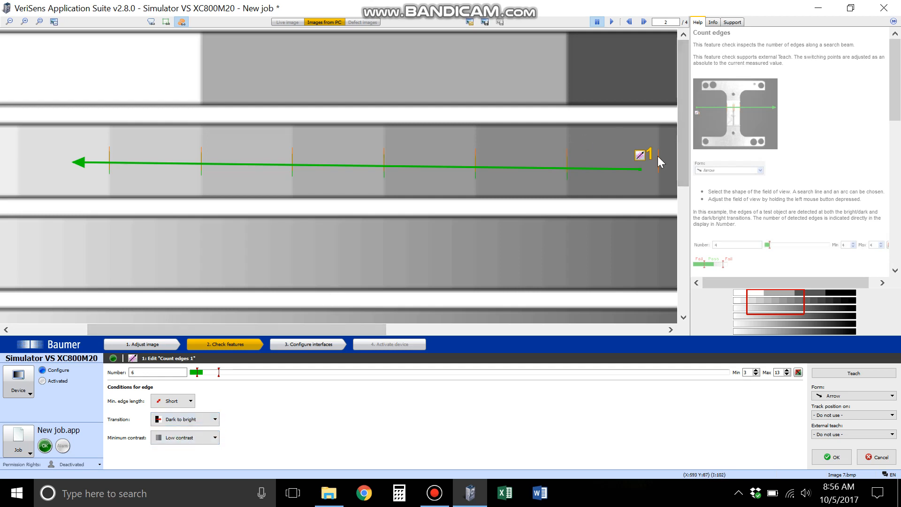
left_click_drag(644, 170, 671, 163)
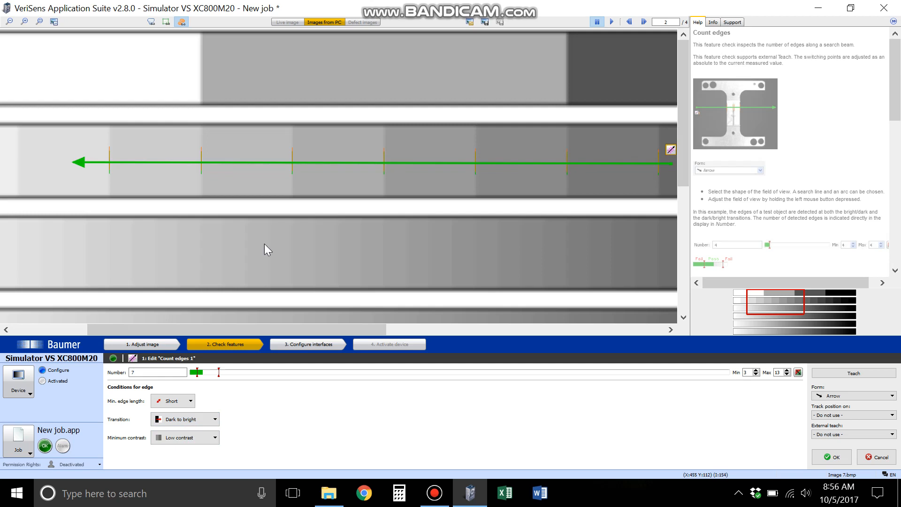
Try the Bright to dark transition on the reversed search arrow
left_click(204, 419)
left_click(198, 430)
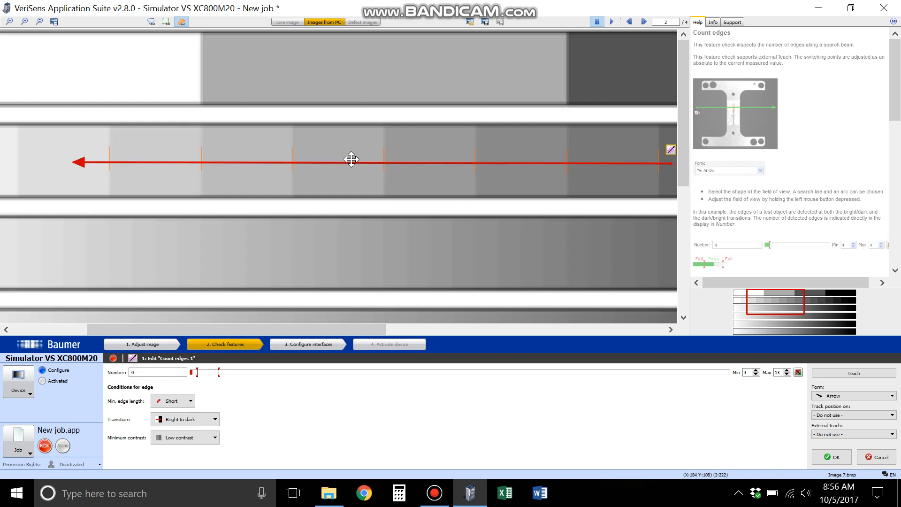
left_click(41, 22)
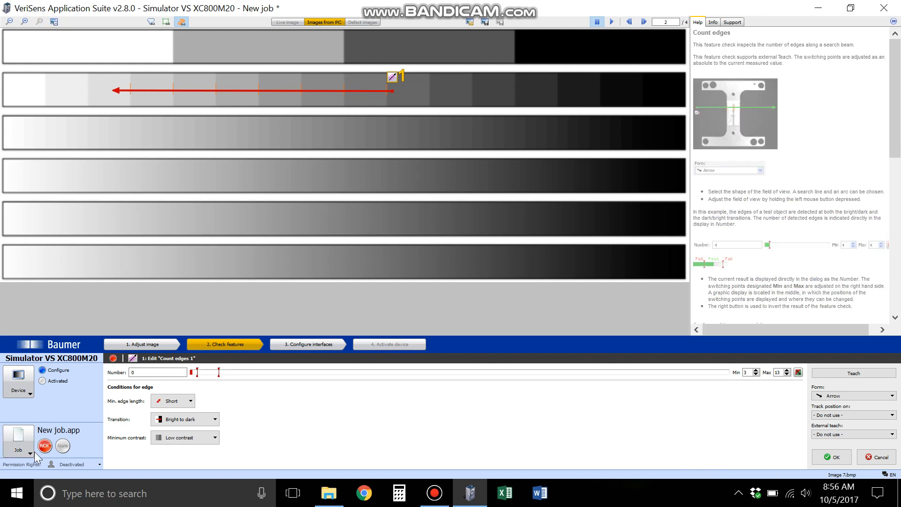
Try Normal contrast and High contrast as the minimum contrast, and return the setting to Low contrast
left_click(178, 441)
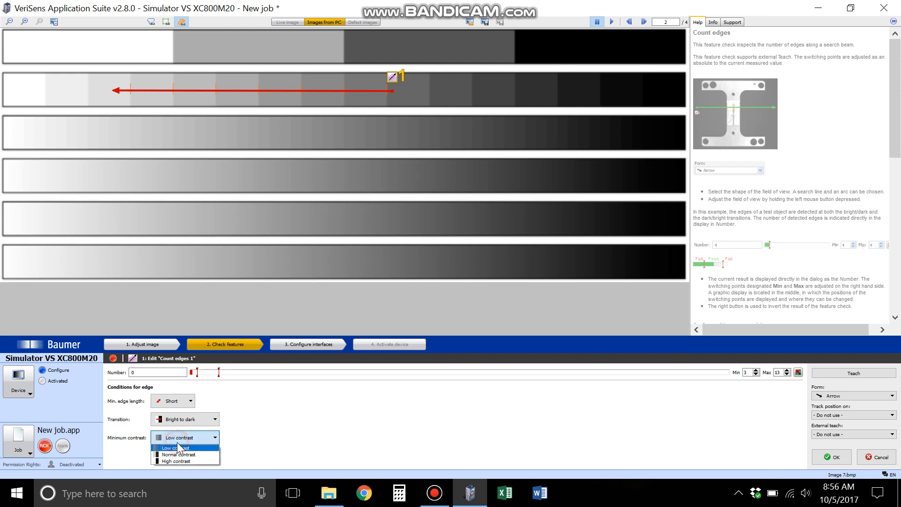
left_click(183, 454)
left_click(182, 438)
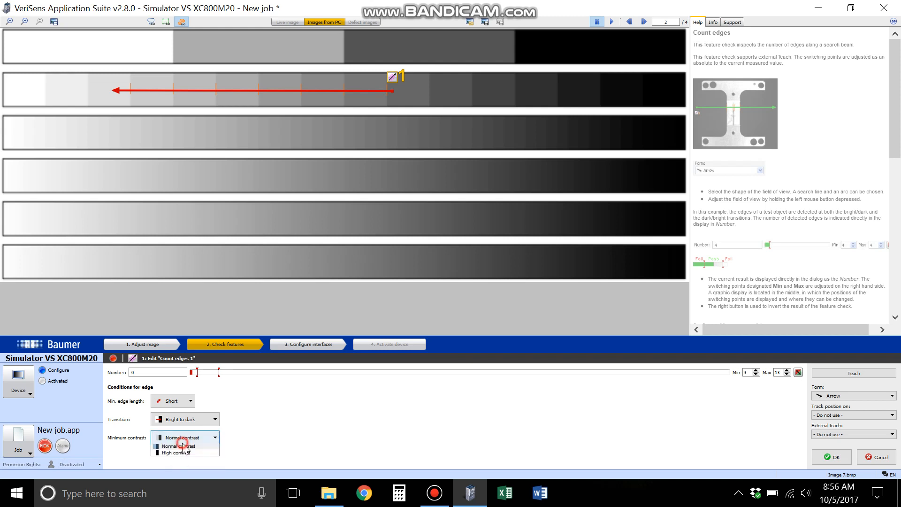
left_click(179, 460)
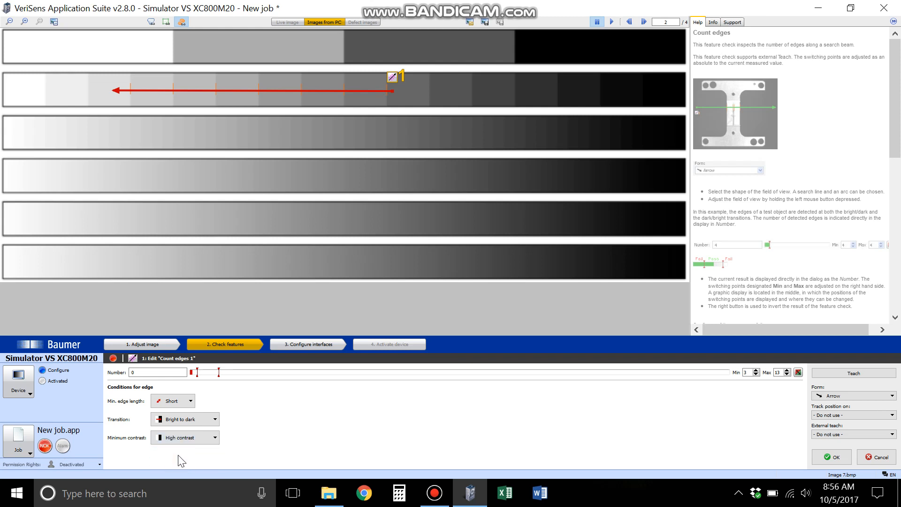
left_click(178, 438)
left_click(174, 448)
Set the transition to Dark to bright and the minimum contrast to High contrast
left_click(192, 419)
left_click(167, 437)
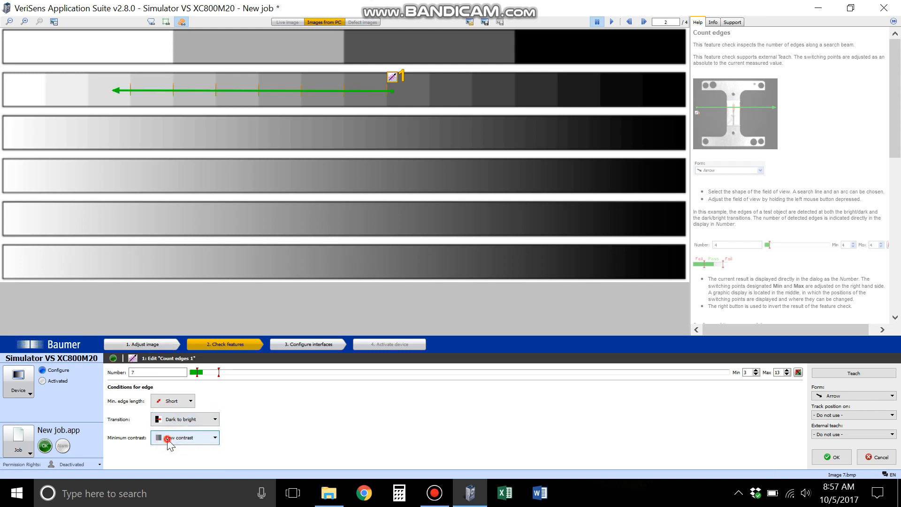
left_click(169, 439)
left_click(172, 461)
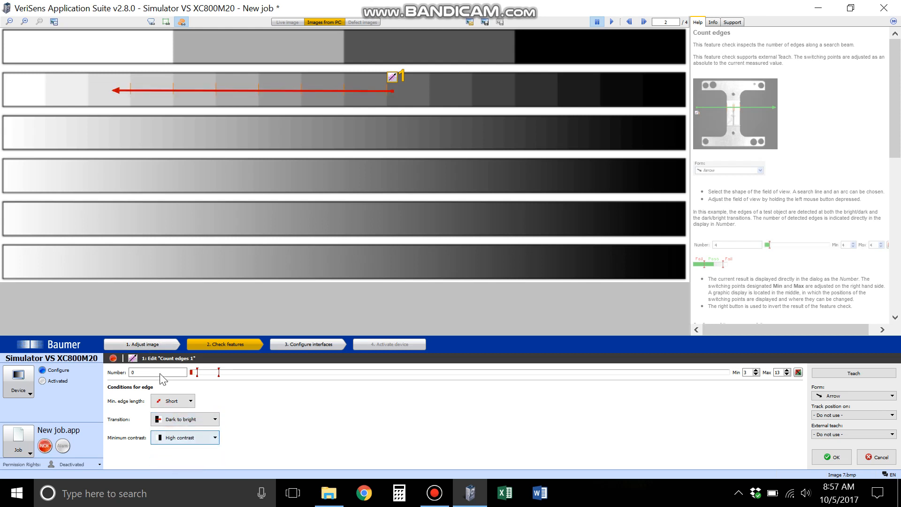
Review the edge detection sensitivity in the image settings and the detected contours in the Count edges 1 check
left_click(145, 344)
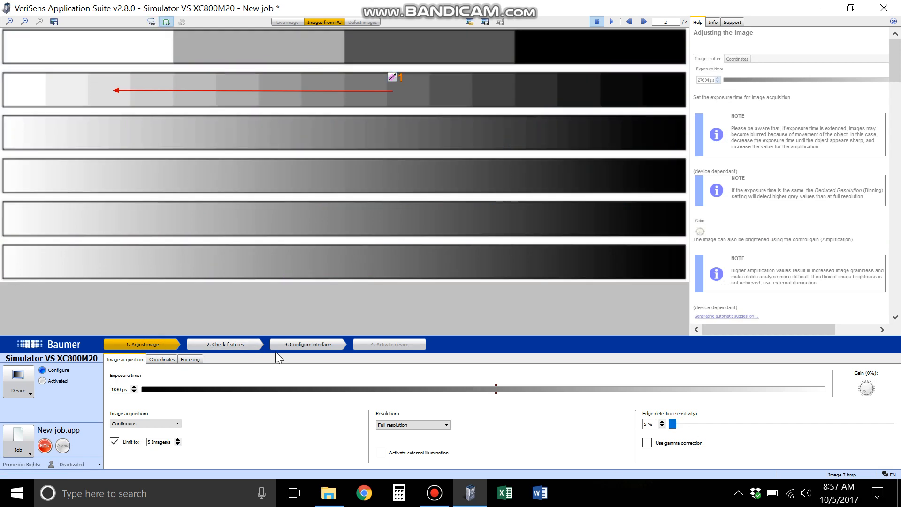
left_click(240, 345)
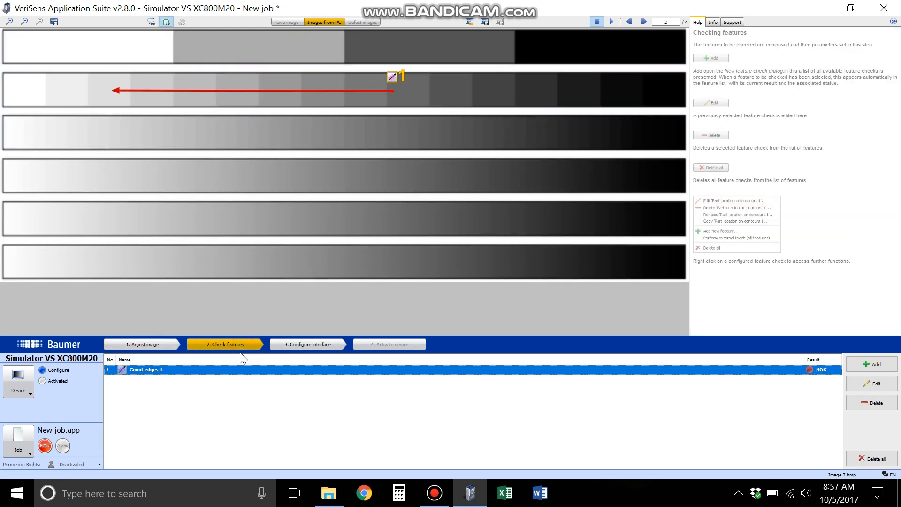
double_click(237, 369)
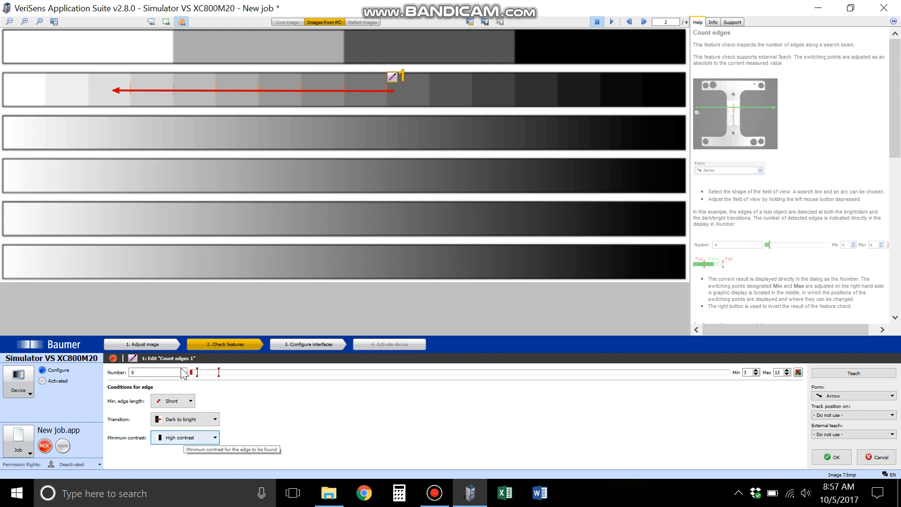
left_click(151, 22)
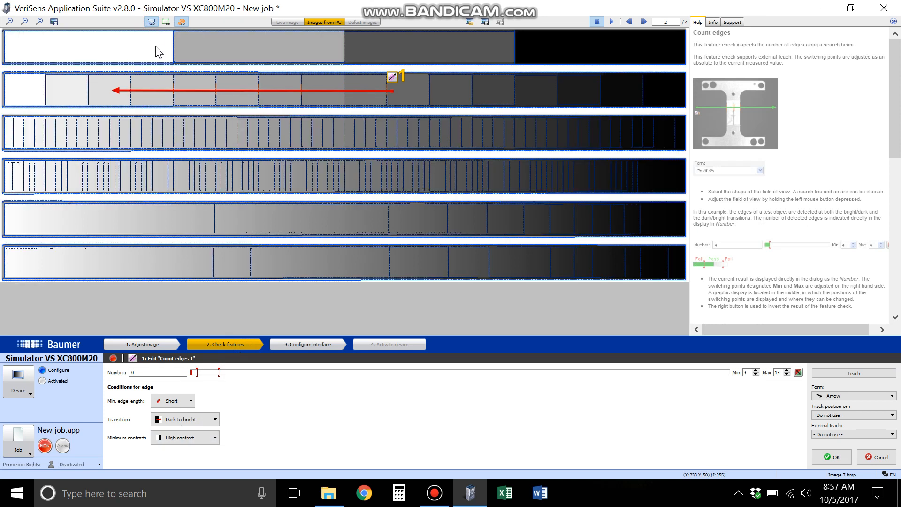
left_click(151, 22)
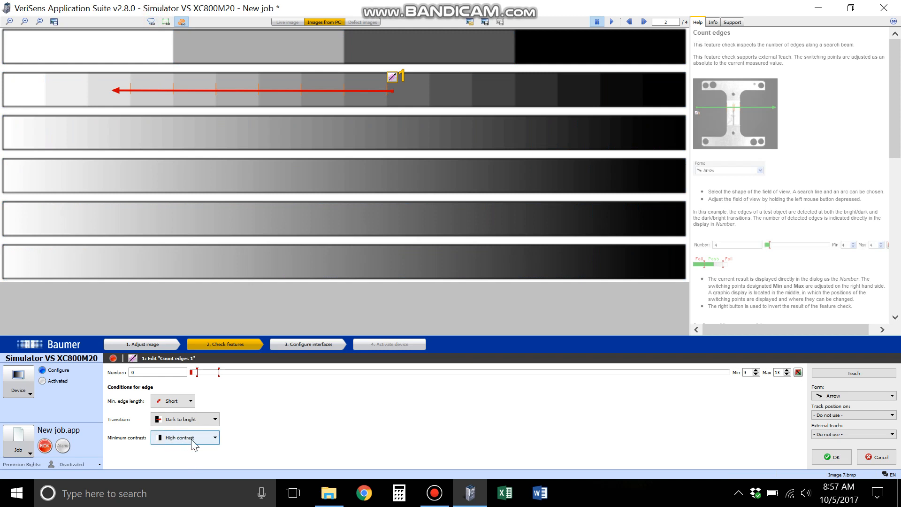
Try Normal contrast for the edges, and finish with the minimum contrast set to Low contrast
left_click(186, 443)
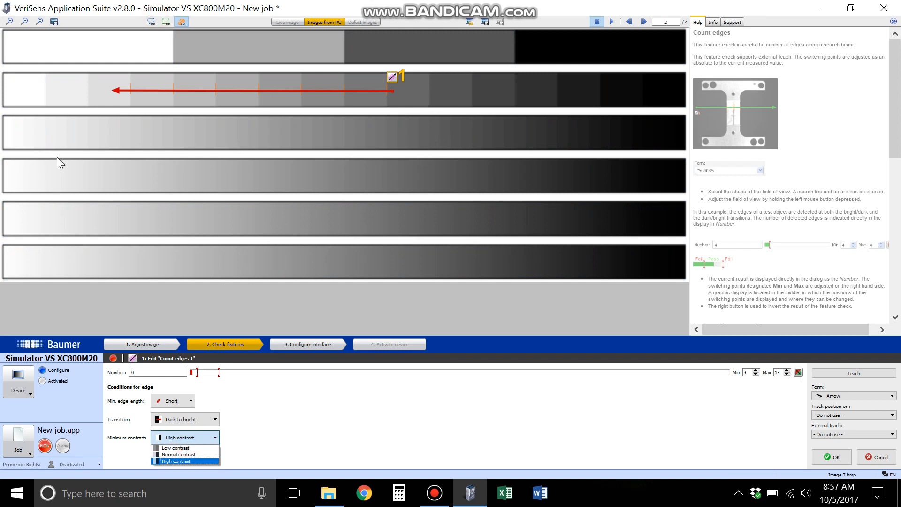
left_click(176, 454)
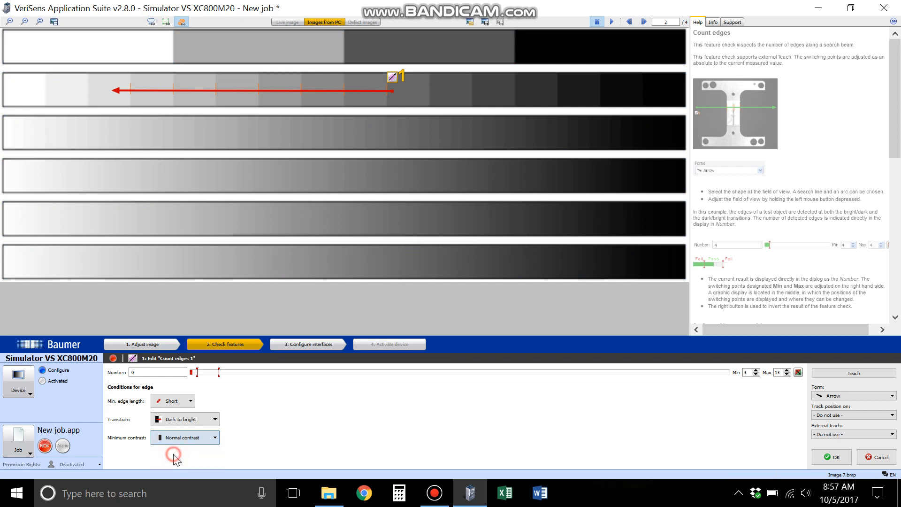
left_click(170, 437)
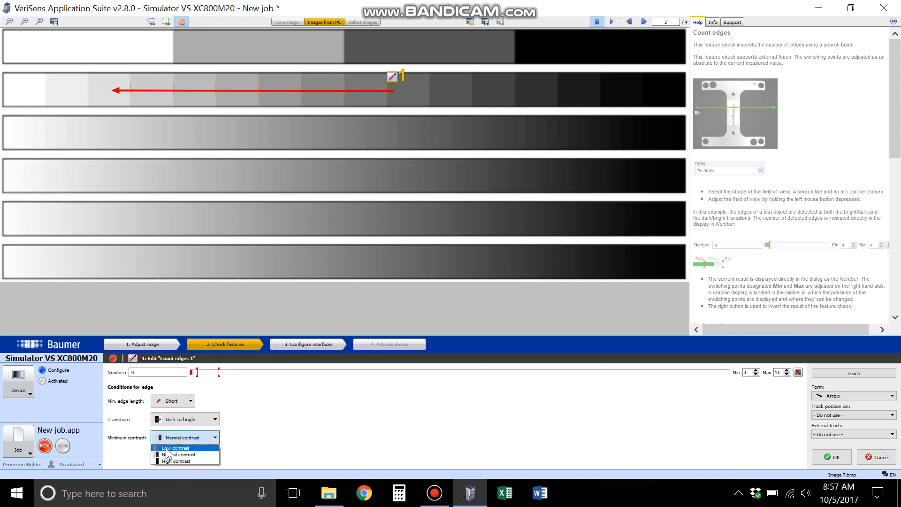
left_click(168, 447)
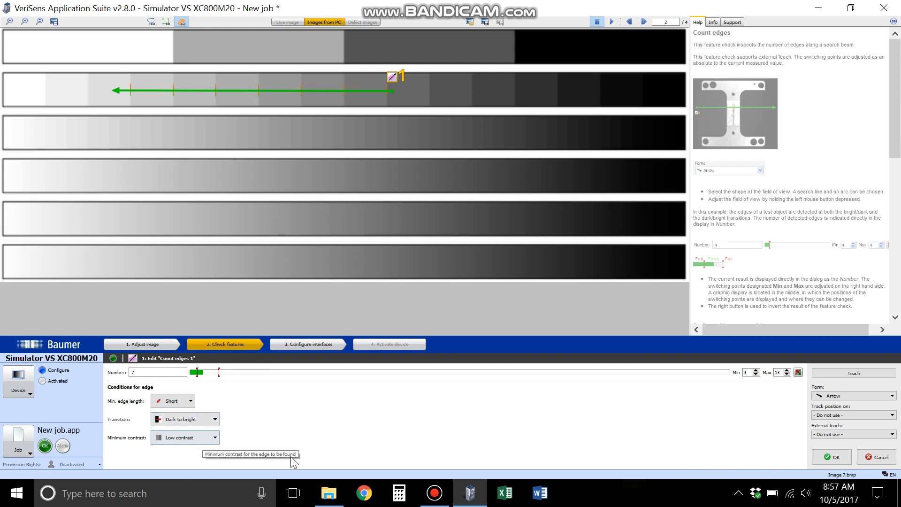
Change the search form to Arc of circle, shrink it around the second strip and reduce it to an upper half circle
left_click(832, 398)
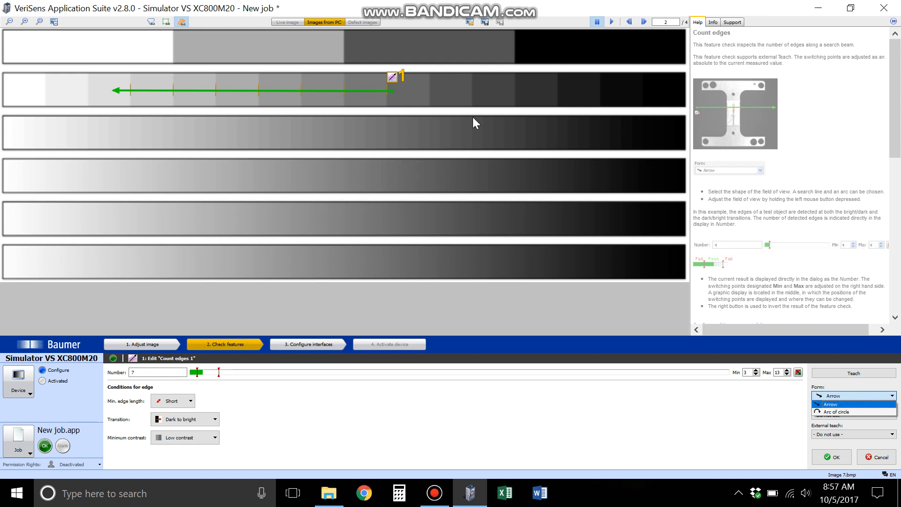
left_click(840, 411)
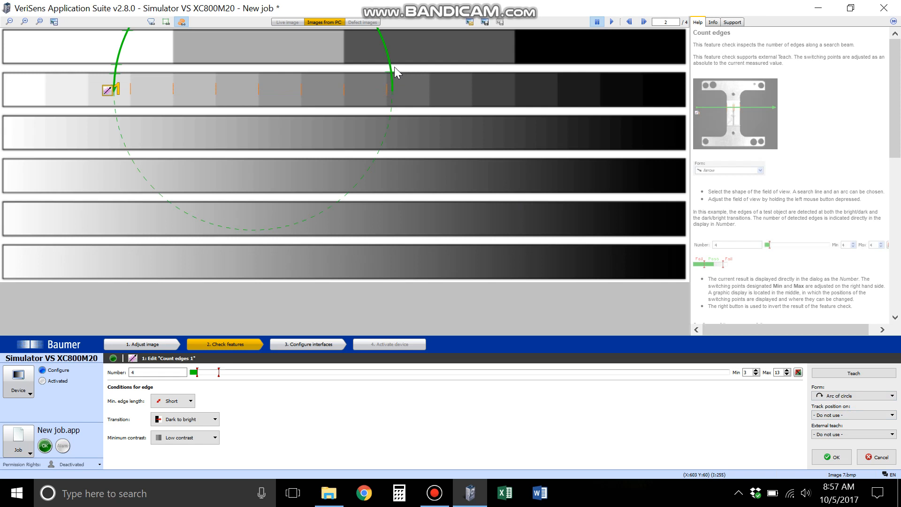
left_click_drag(392, 72, 396, 84)
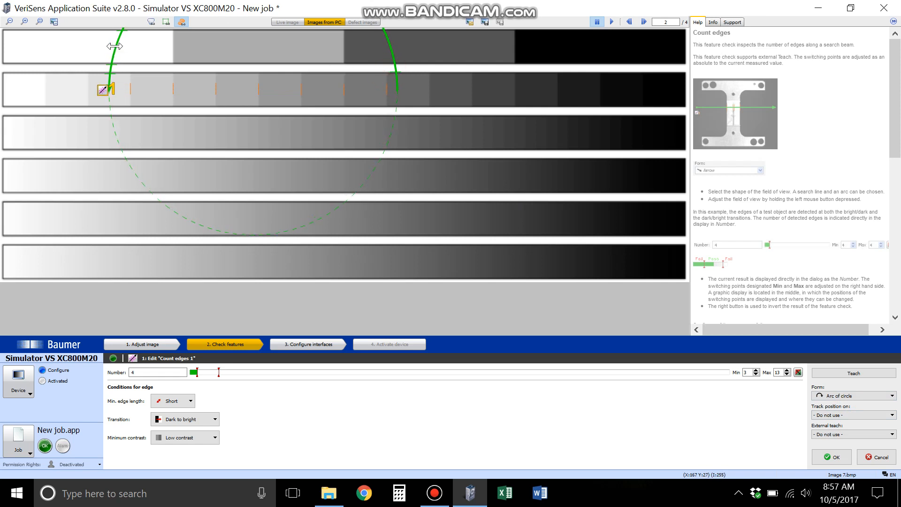
left_click_drag(114, 45, 294, 120)
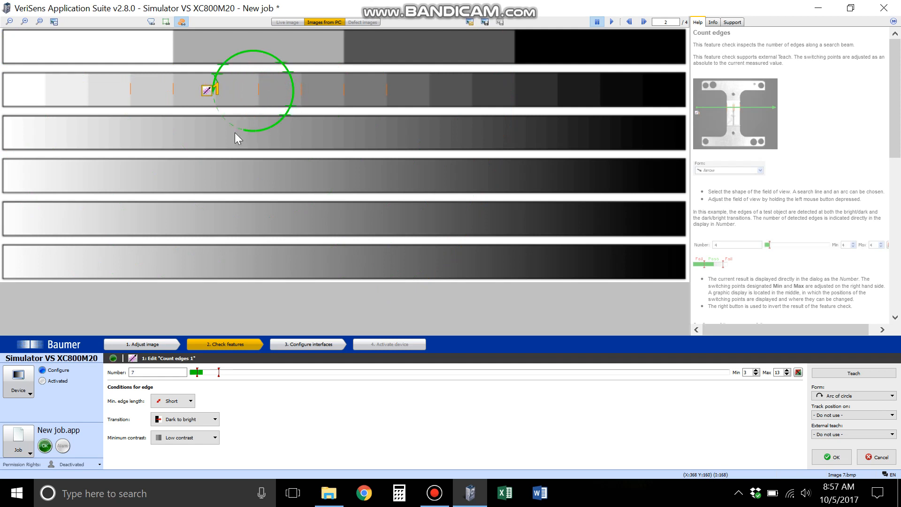
left_click_drag(235, 133, 303, 98)
left_click_drag(236, 51, 292, 93)
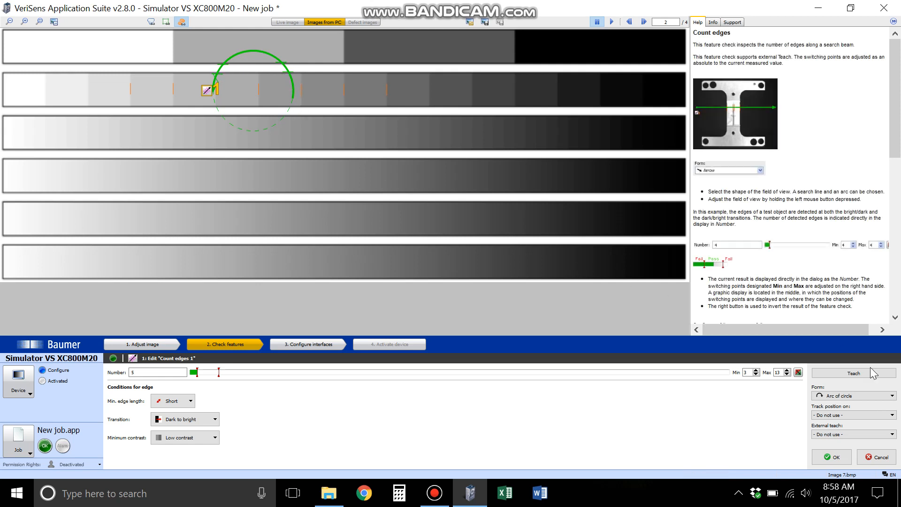
View the available position tracking options and leave tracking at Do not use
left_click(852, 416)
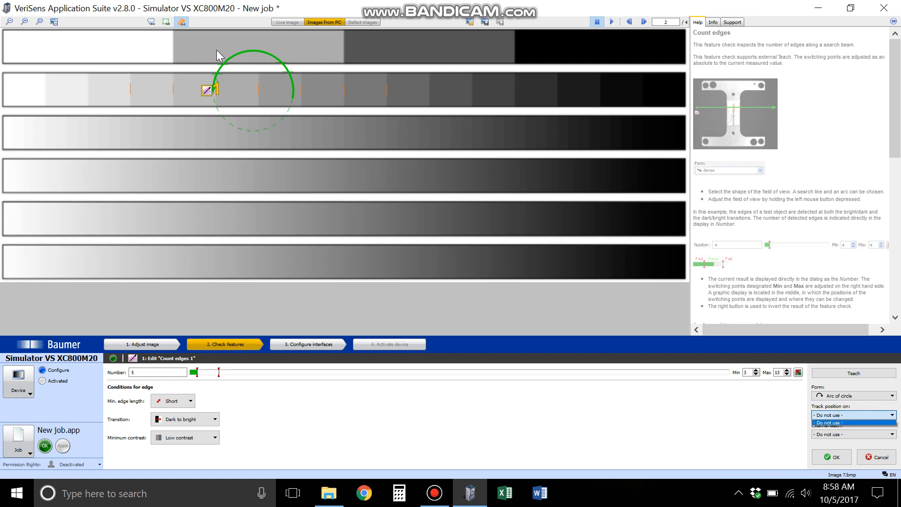
left_click(865, 411)
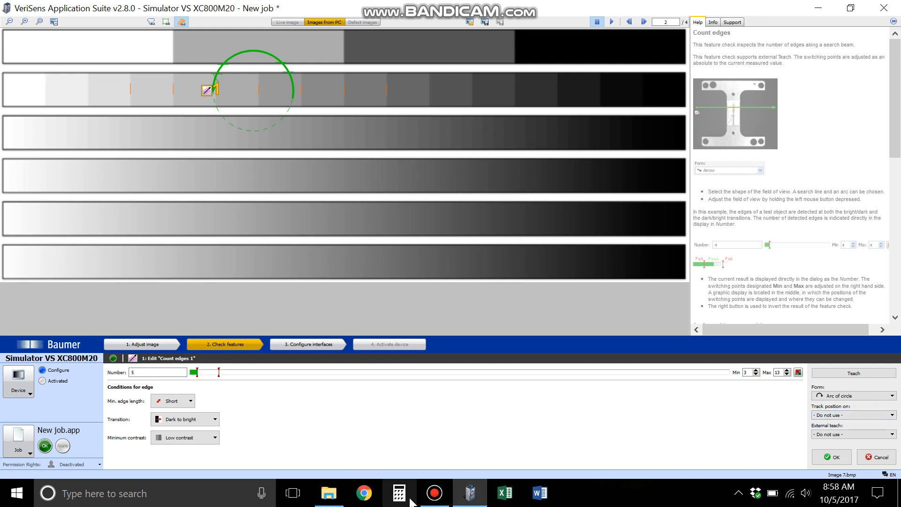